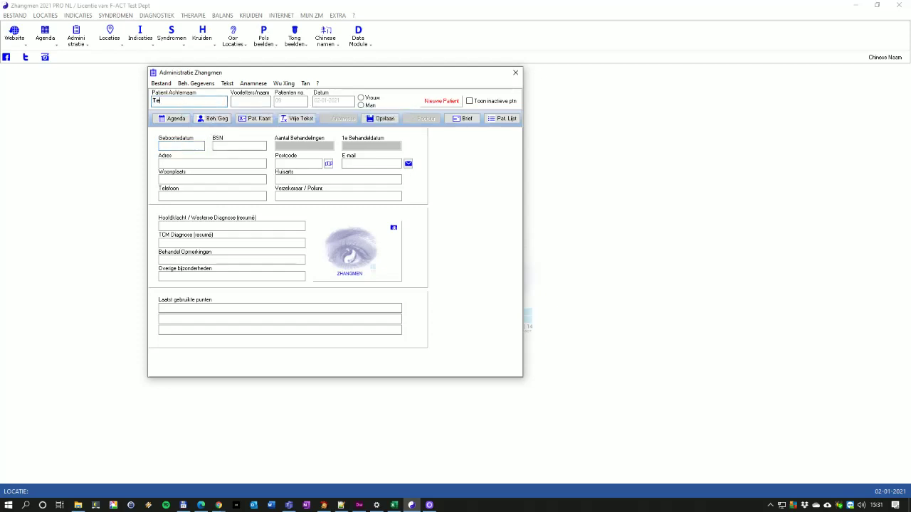
# Mark the new patient as male, enter the birth date and BSN, and type the street name
pyautogui.click(361, 106)
pyautogui.write('19-01-1961')
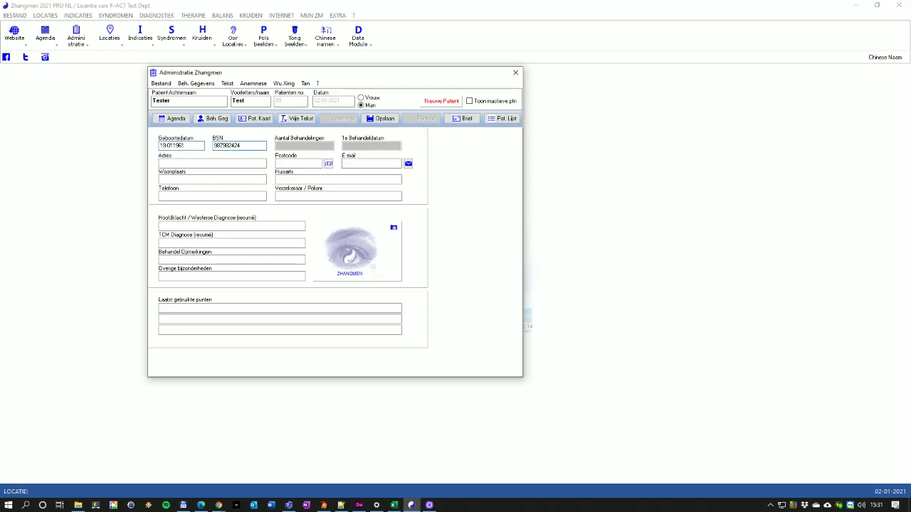
pyautogui.click(212, 163)
# Enter the postcode so the town fills in, then add the GP's name, phone number and insurer Menzis
pyautogui.click(298, 163)
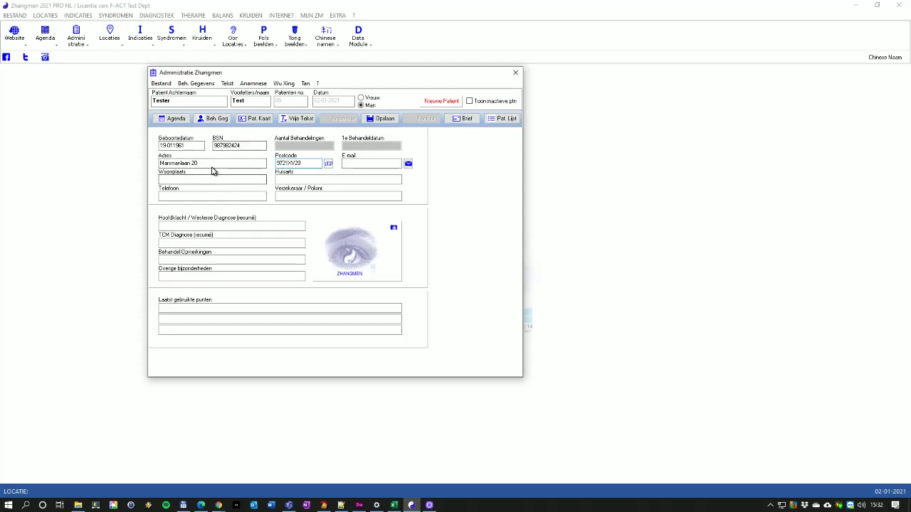
pyautogui.press('Tab')
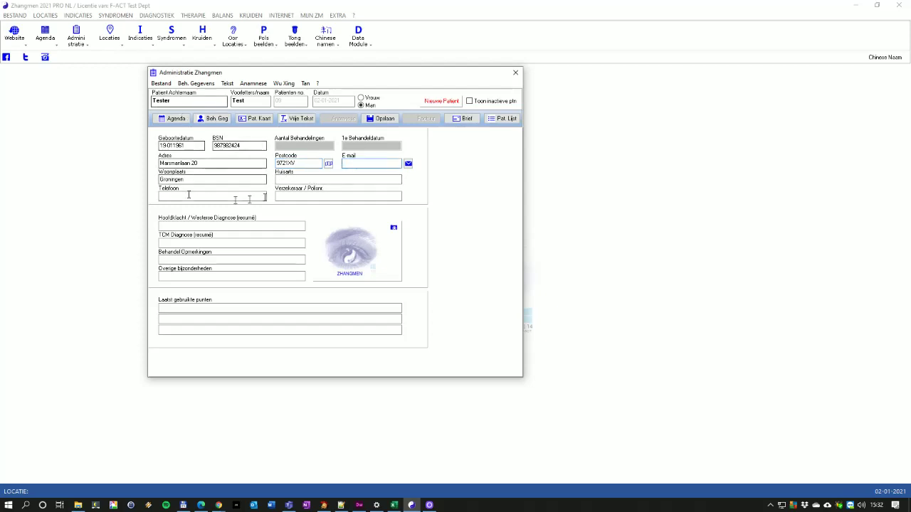
pyautogui.click(287, 178)
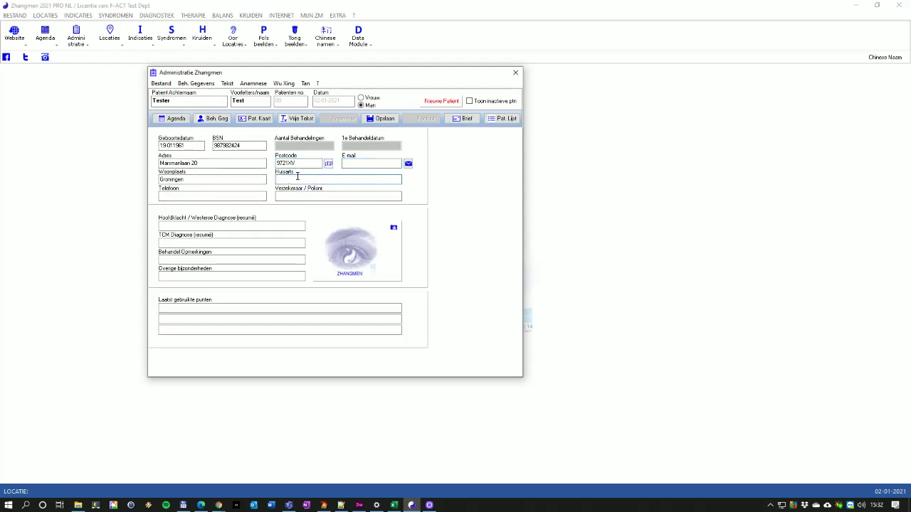
pyautogui.click(192, 196)
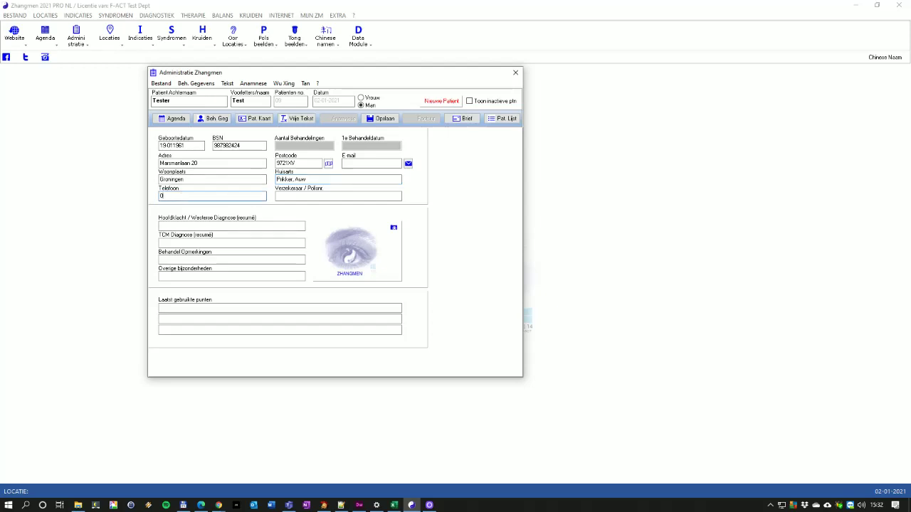
pyautogui.press('Tab')
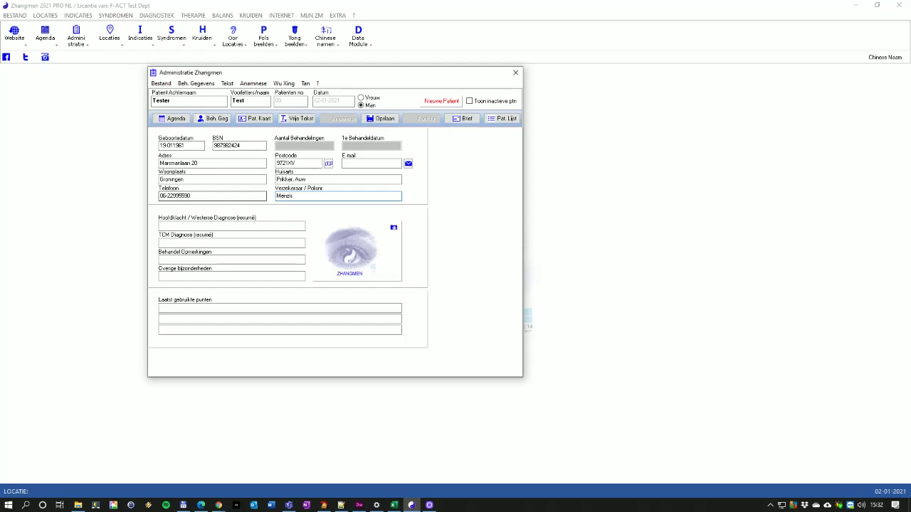
pyautogui.press('Tab')
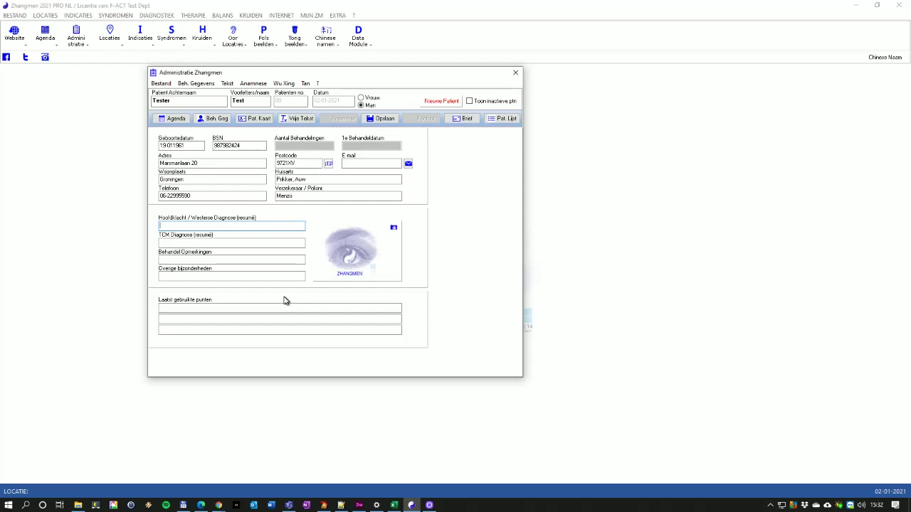
# Enter complaint Migraine, TCM diagnosis Stagnatie Lever Qi and the patient's e-mail, then save and confirm
pyautogui.write('Migraine')
pyautogui.press('Tab')
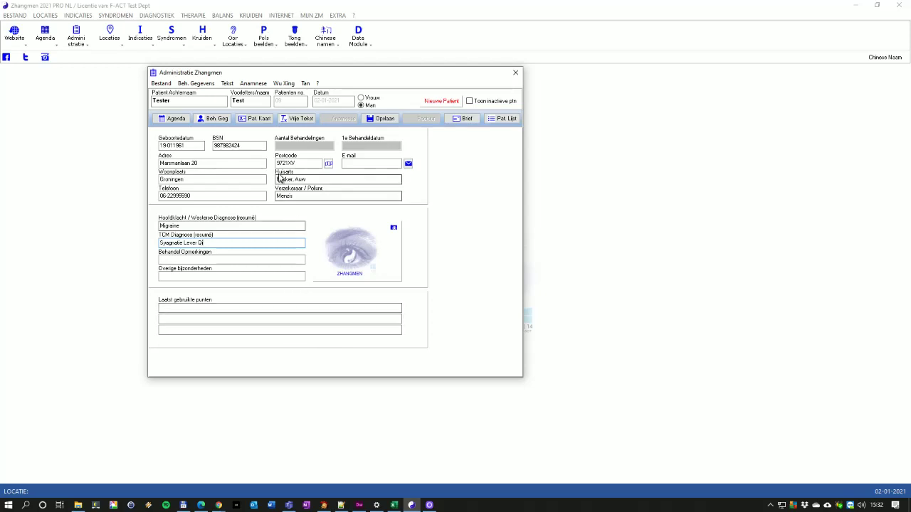
pyautogui.click(359, 164)
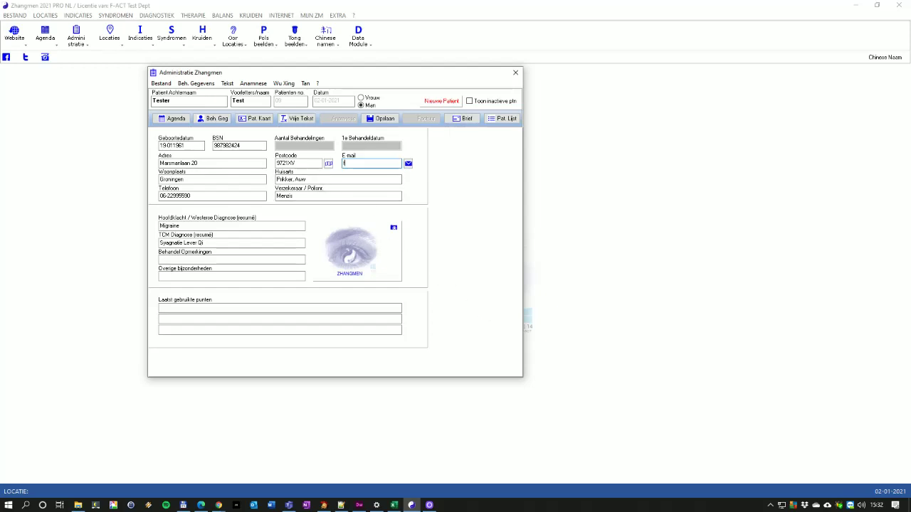
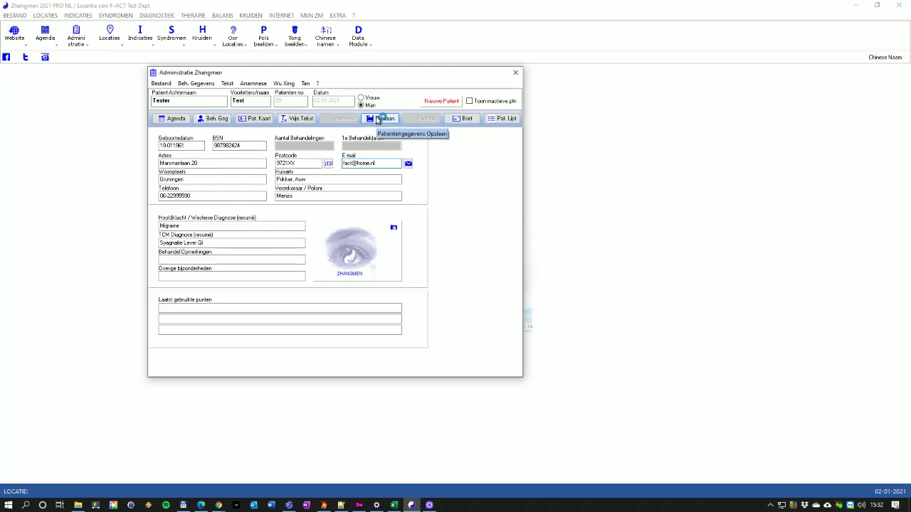
pyautogui.click(372, 121)
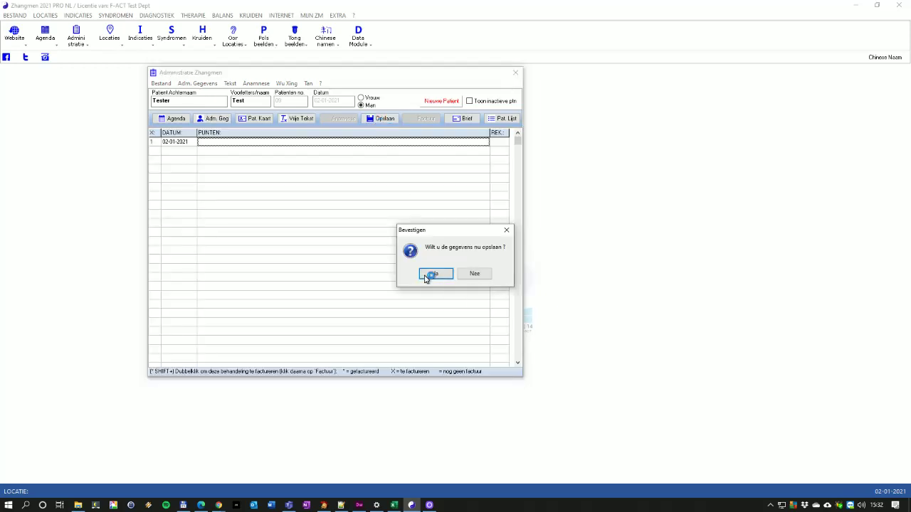
pyautogui.click(432, 275)
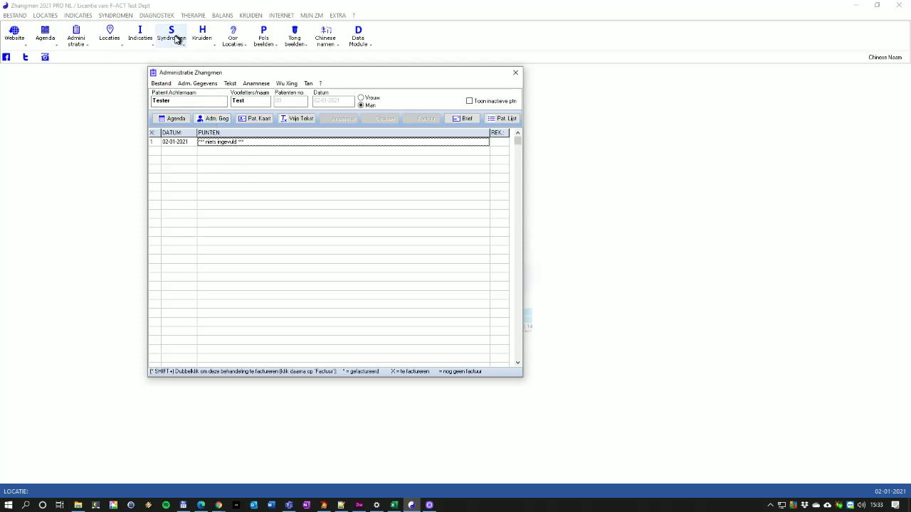
# Add the Gan qi stagnatie syndrome's points to the Behandellijst from the Syndromen reference
pyautogui.click(174, 40)
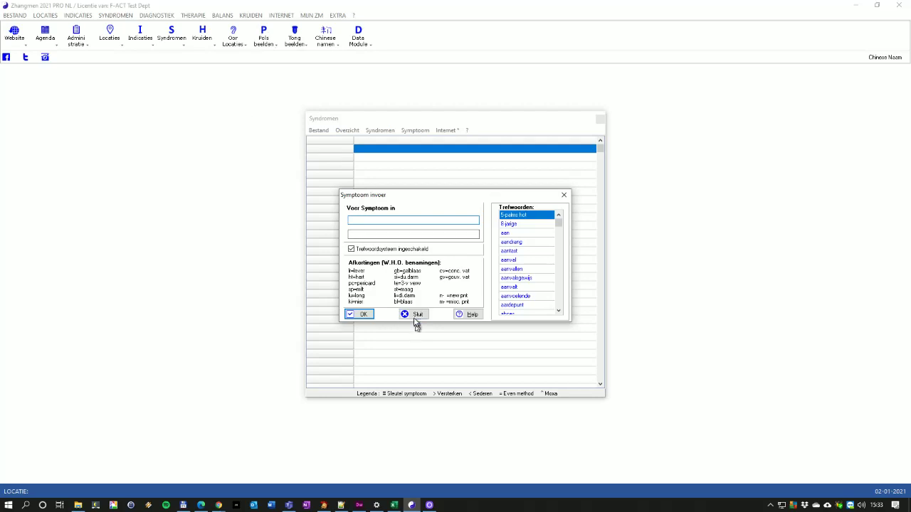
pyautogui.click(415, 316)
pyautogui.click(376, 130)
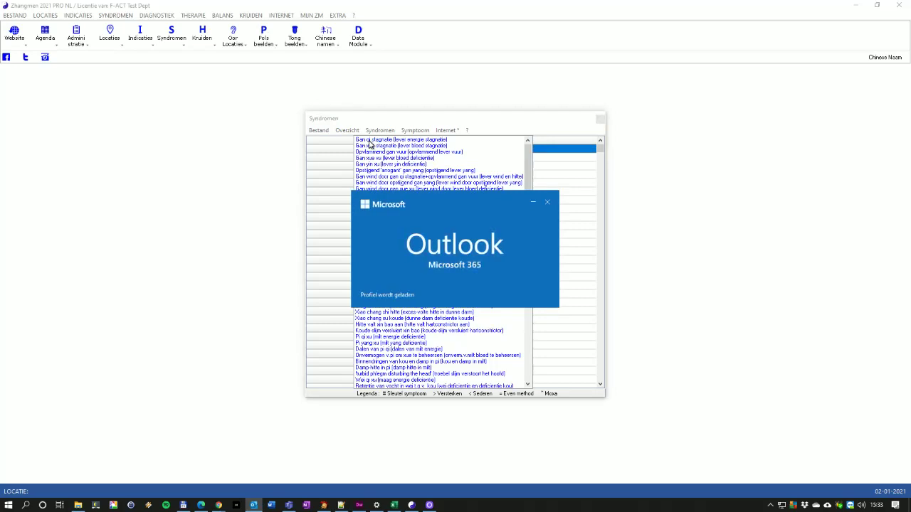
pyautogui.click(547, 203)
pyautogui.doubleClick(371, 139)
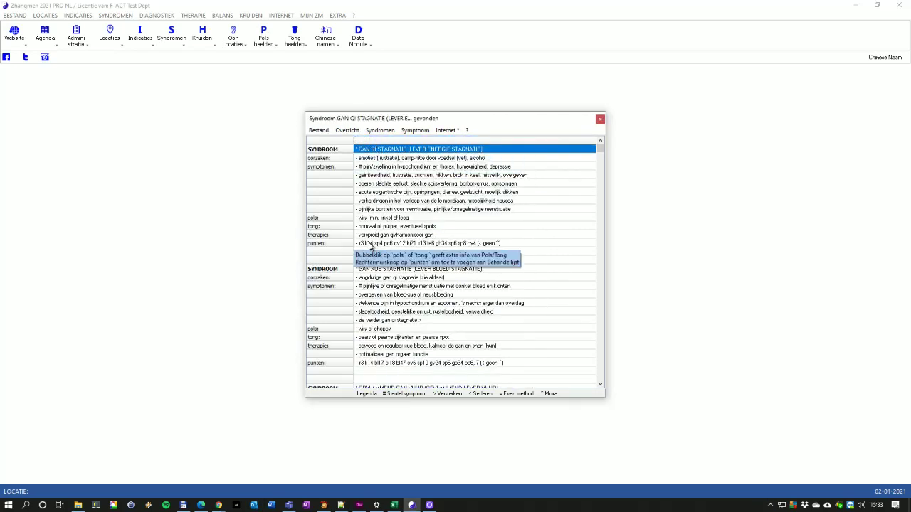
pyautogui.rightClick(379, 245)
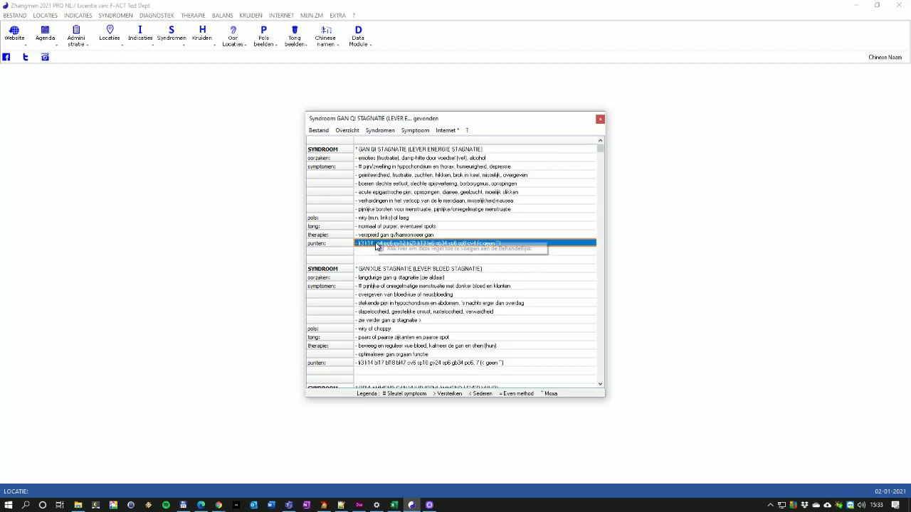
pyautogui.click(408, 252)
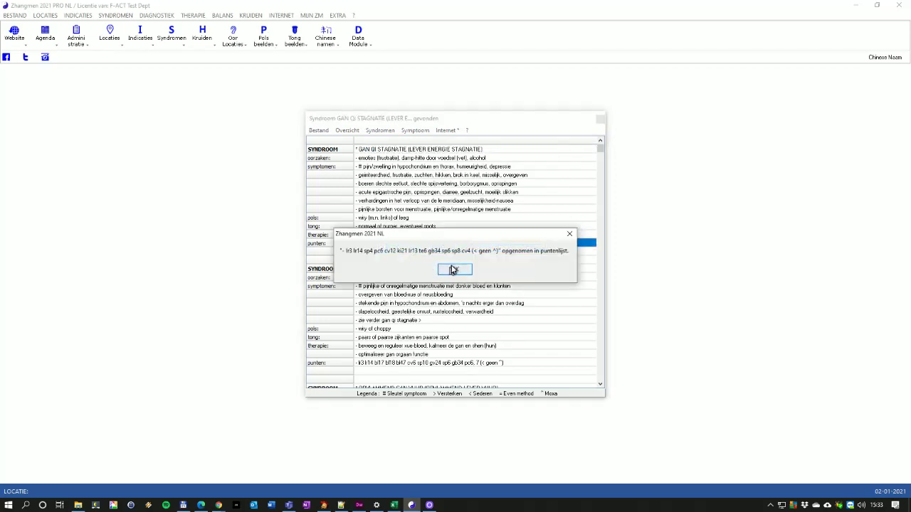
pyautogui.click(454, 270)
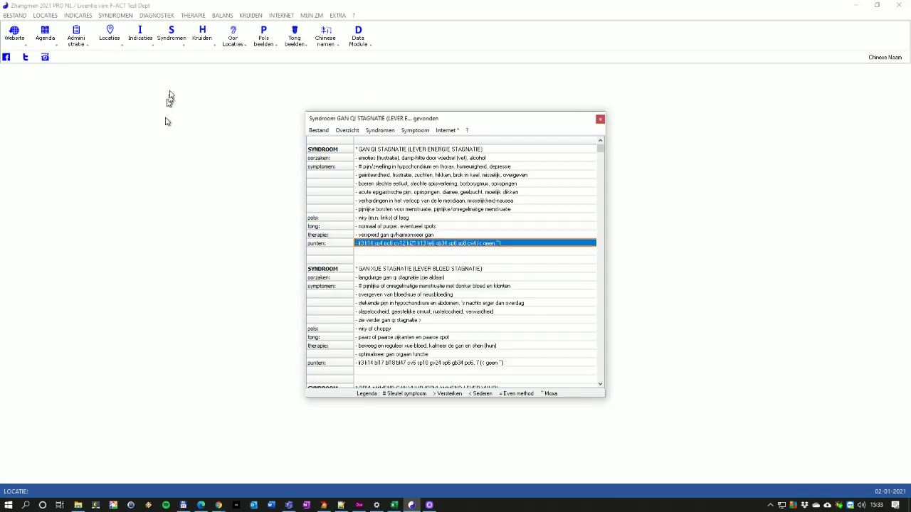
pyautogui.click(79, 42)
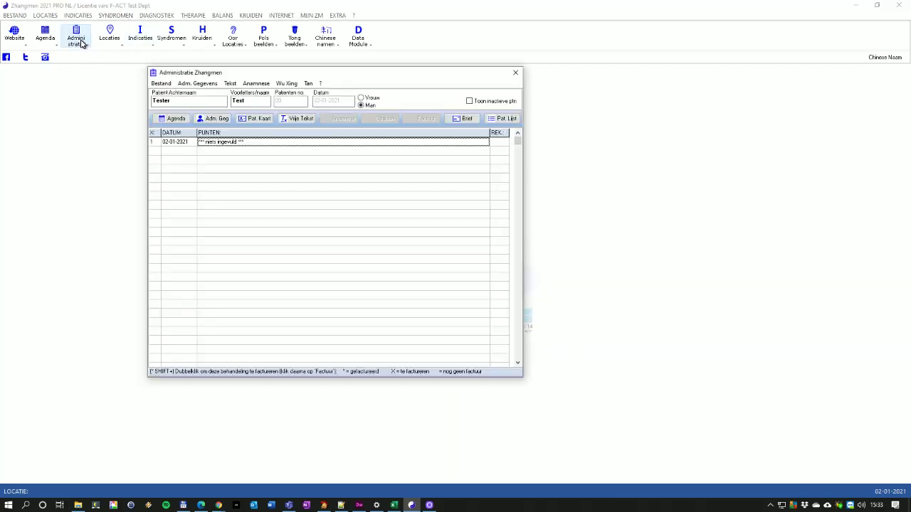
# Fill both 02-01-2021 treatment rows with the Gan Qi Stagnatie points and save
pyautogui.click(235, 152)
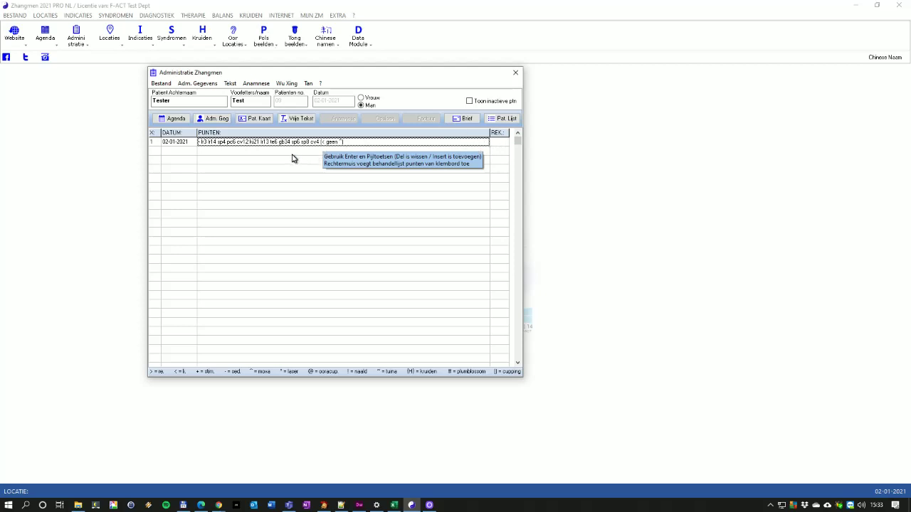
pyautogui.click(157, 153)
pyautogui.rightClick(157, 153)
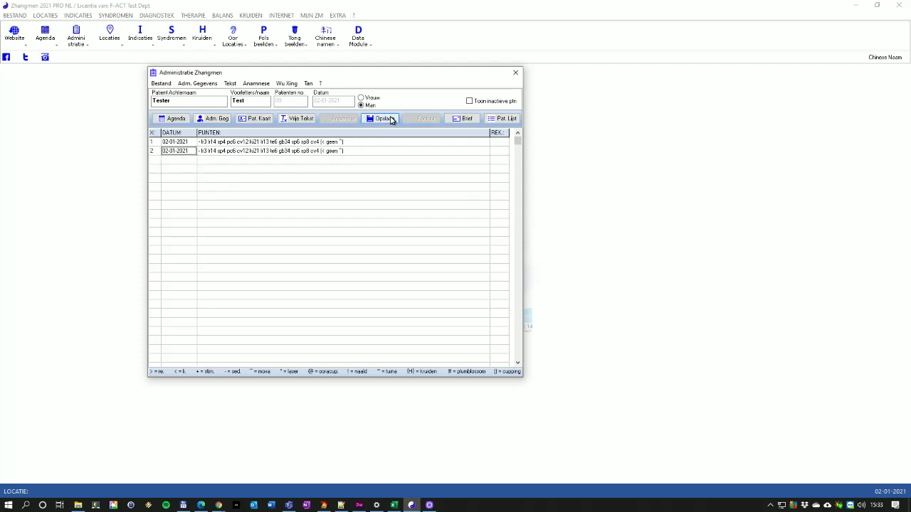
pyautogui.click(388, 118)
# Generate the patient's anamnesis form and move the red arrow marker onto the figure's head
pyautogui.click(255, 84)
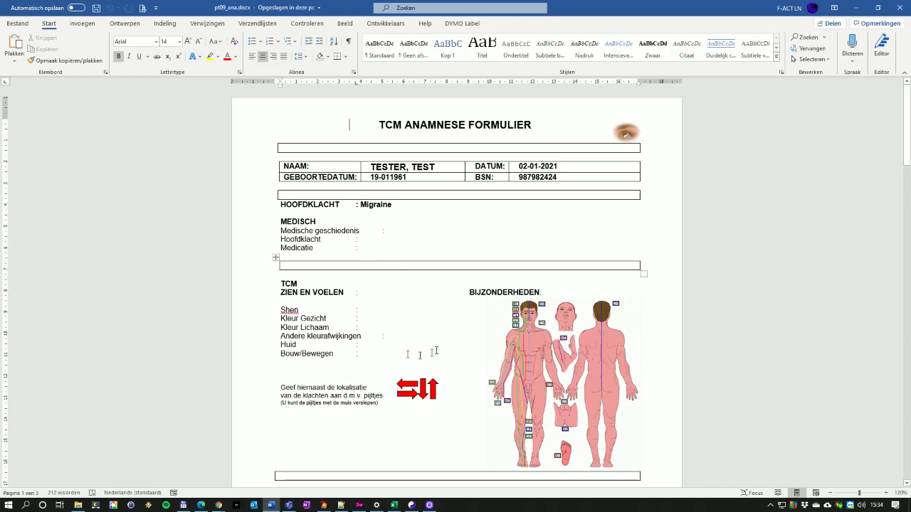
pyautogui.click(431, 388)
pyautogui.moveTo(411, 391); pyautogui.dragTo(513, 314)
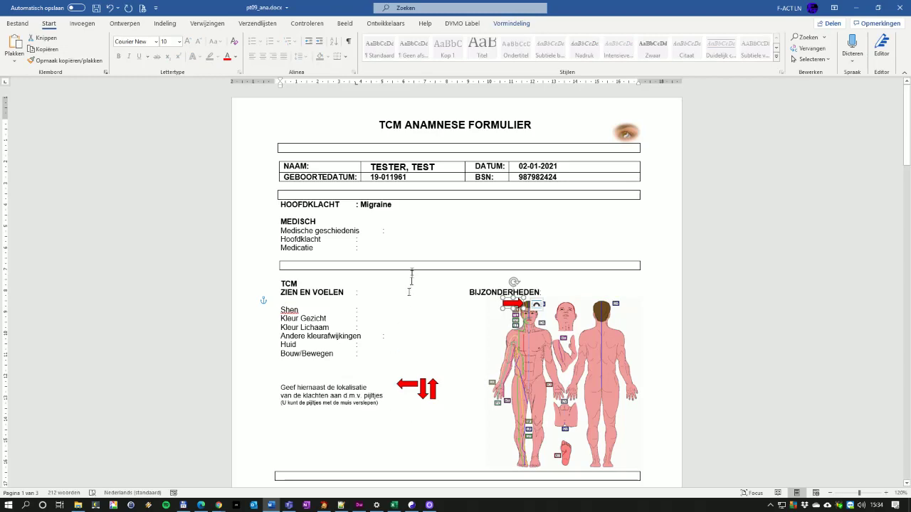
# Review the rest of pt09_ana.docx, then close it, saving the changes
pyautogui.scroll(-1, 401, 356)
pyautogui.scroll(-8, 401, 357)
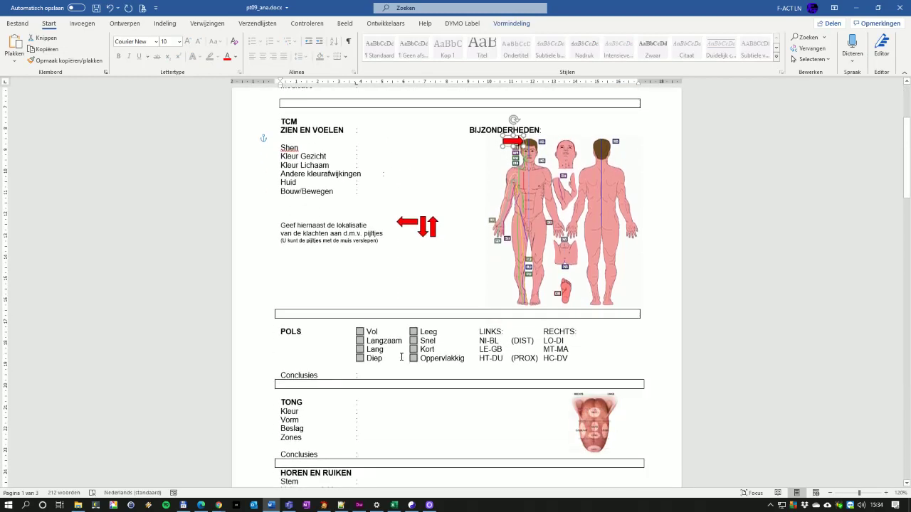
pyautogui.scroll(-5, 402, 356)
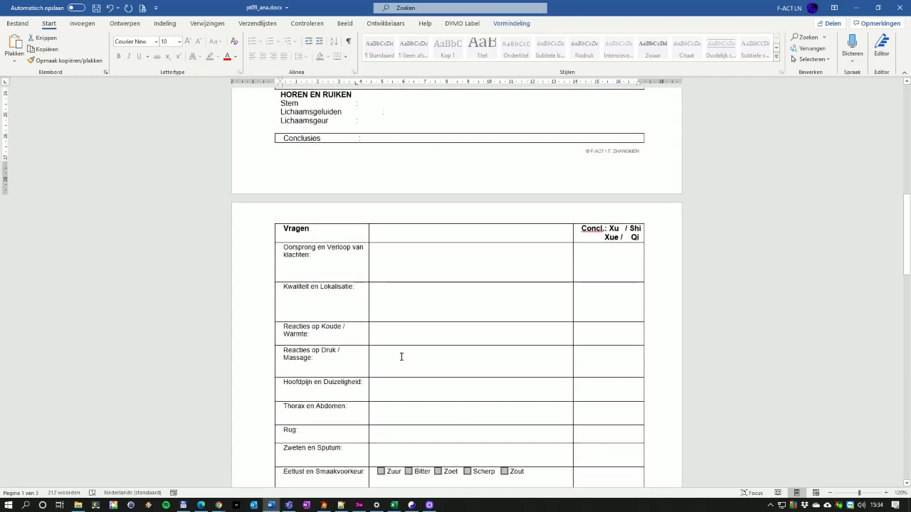
pyautogui.scroll(-7, 402, 357)
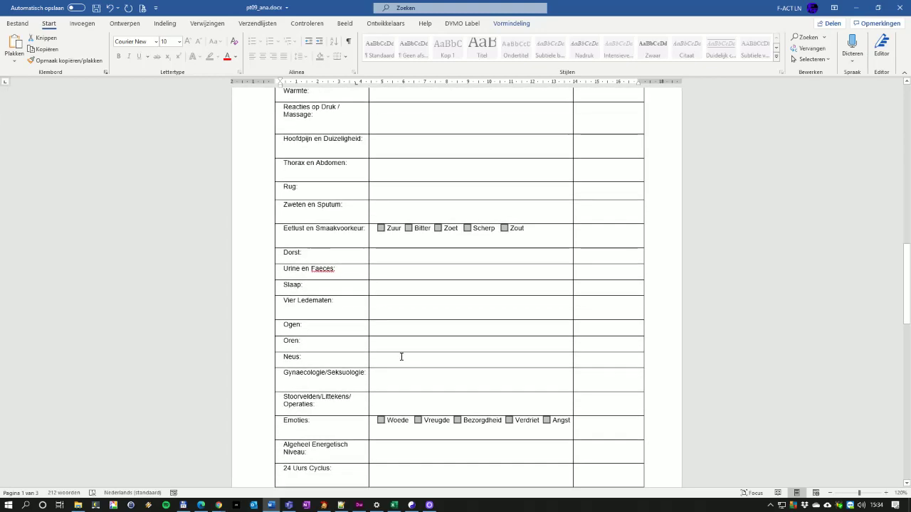
pyautogui.scroll(20, 401, 357)
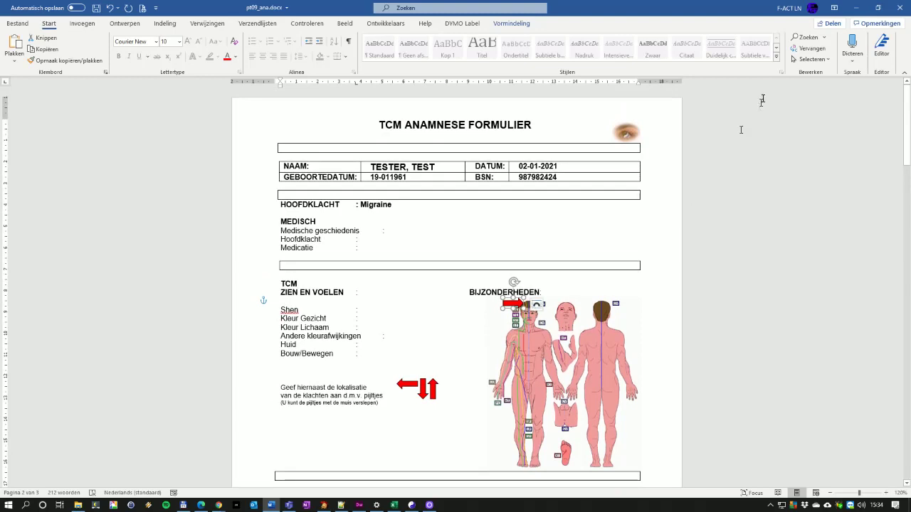
pyautogui.click(901, 9)
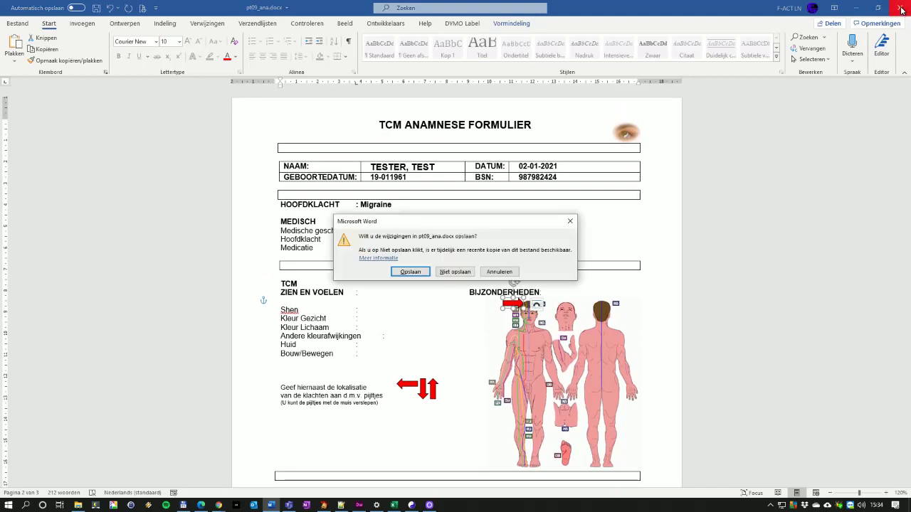
pyautogui.click(410, 272)
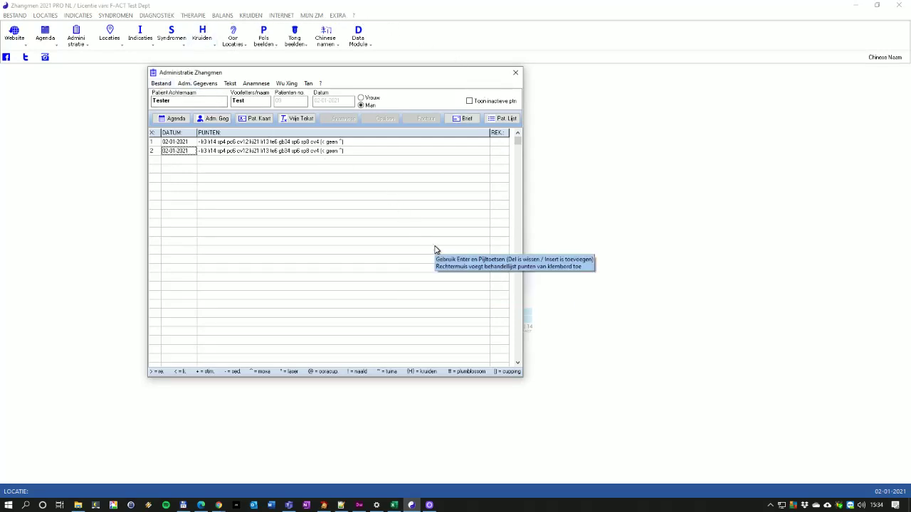
# Create a Brief for the patient from the Brieven options and generate it in Word
pyautogui.click(462, 119)
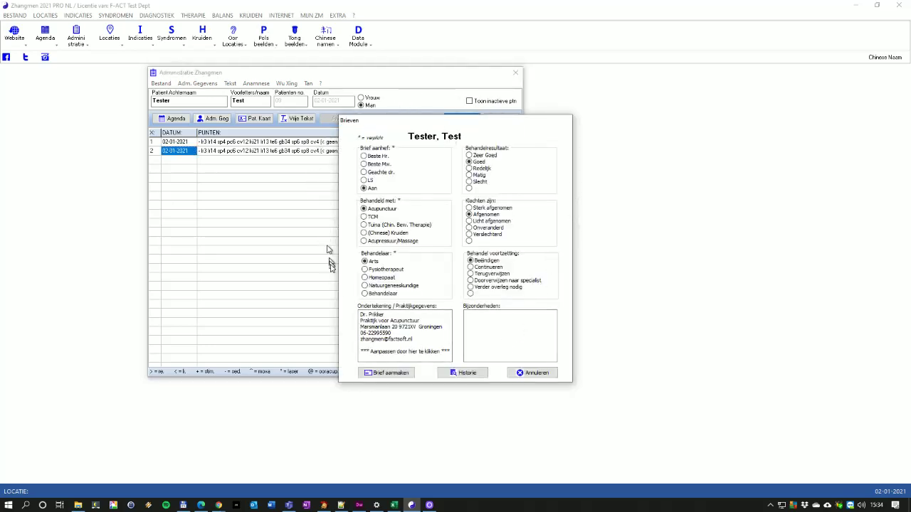
pyautogui.click(536, 339)
pyautogui.click(388, 377)
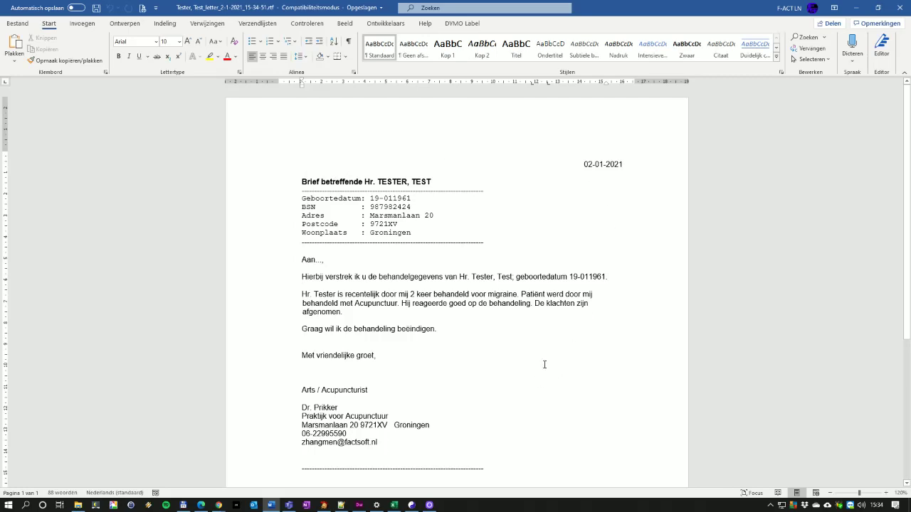
# Close the generated migraine treatment letter in Word
pyautogui.click(901, 8)
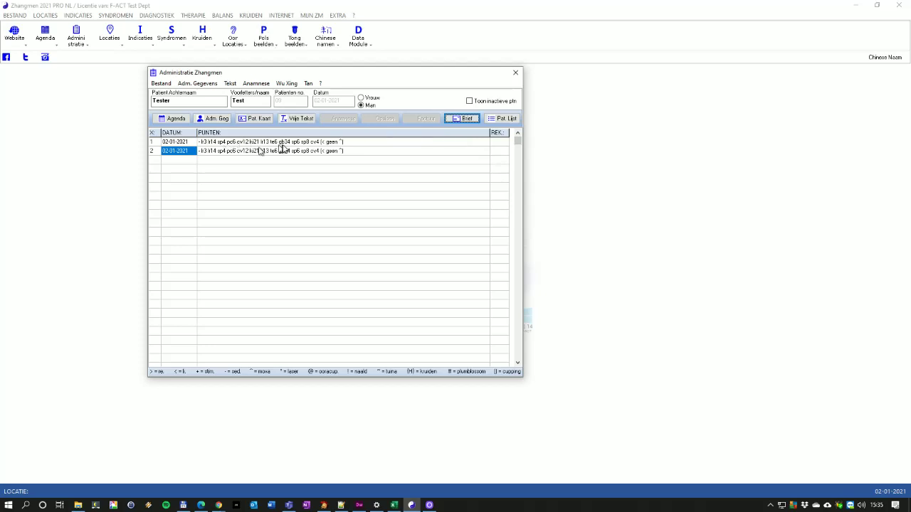
# Mark both 02-01-2021 treatments with X in REK and create the Factuur
pyautogui.doubleClick(497, 144)
pyautogui.click(493, 152)
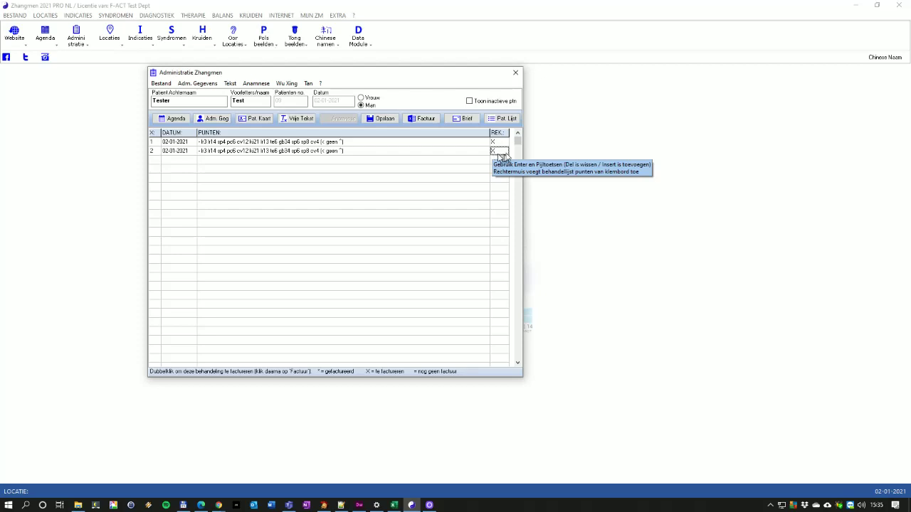
pyautogui.doubleClick(494, 153)
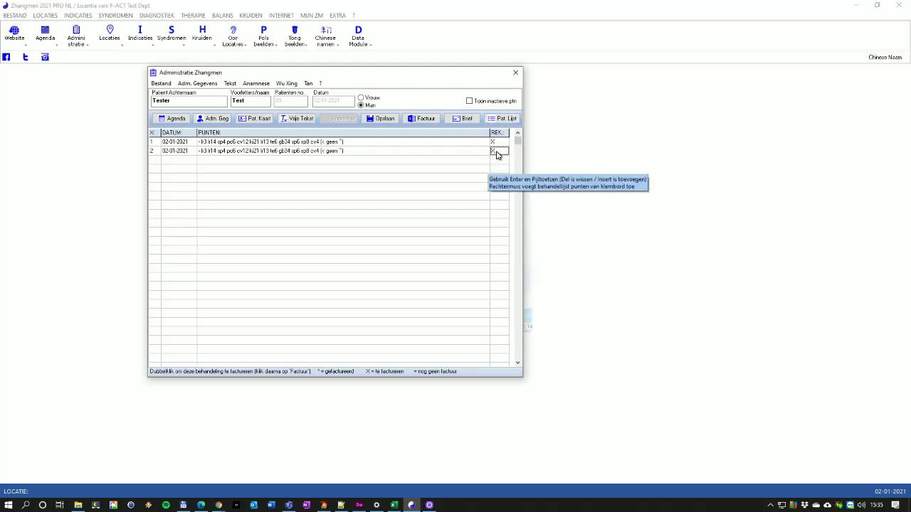
pyautogui.click(420, 122)
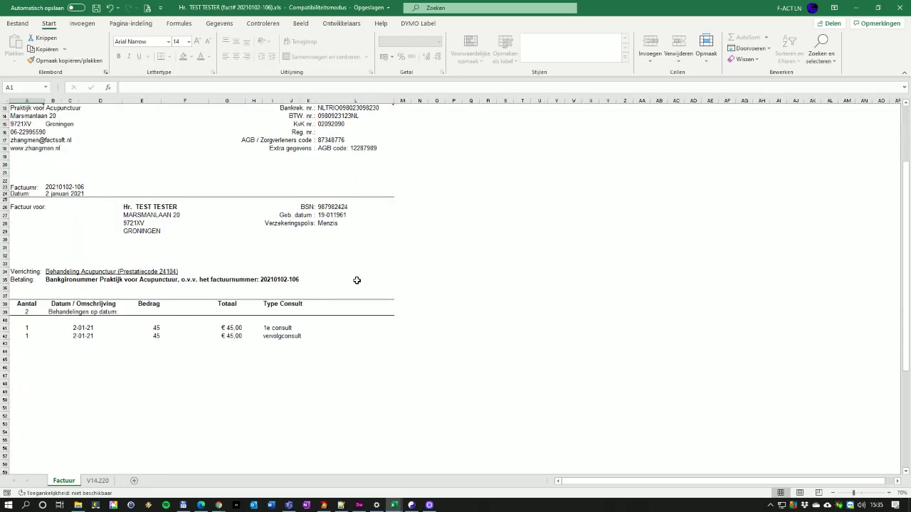
# Check the €108.90 invoice total and send the Factuur as a PDF e-mail
pyautogui.scroll(-9, 357, 280)
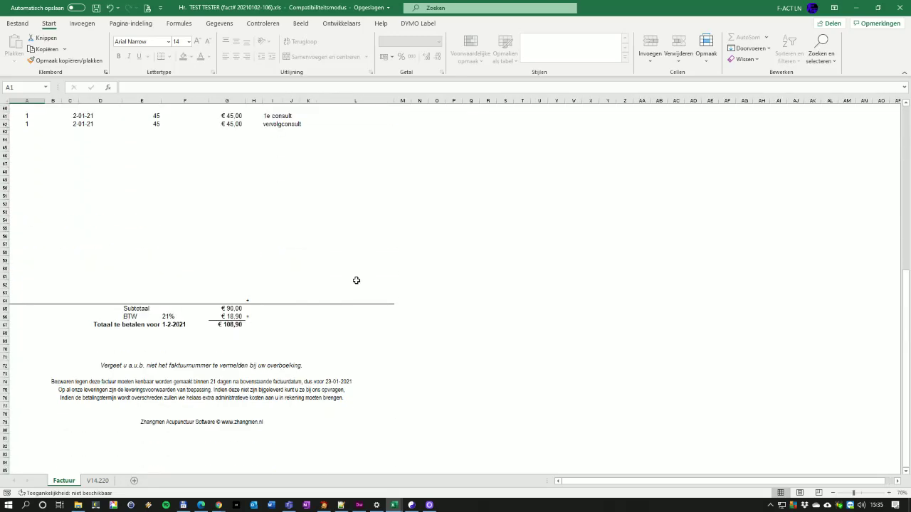
pyautogui.scroll(13, 356, 281)
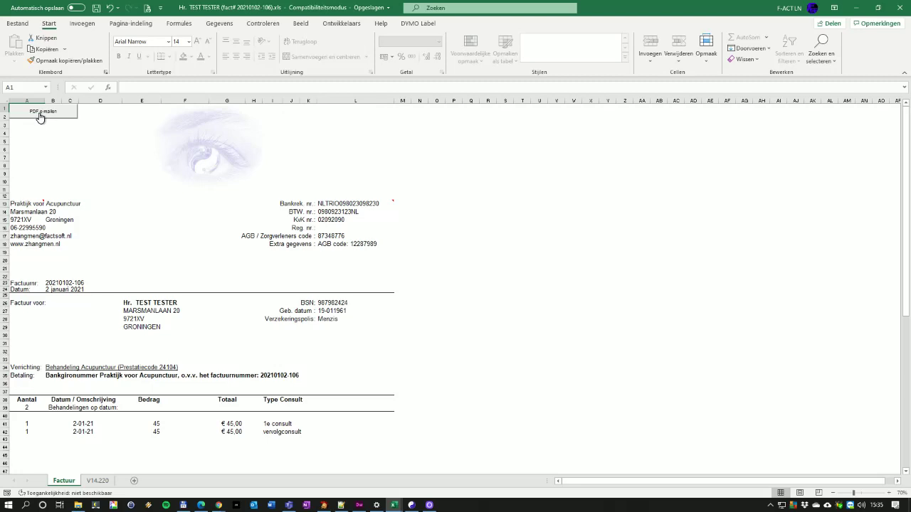
pyautogui.click(40, 115)
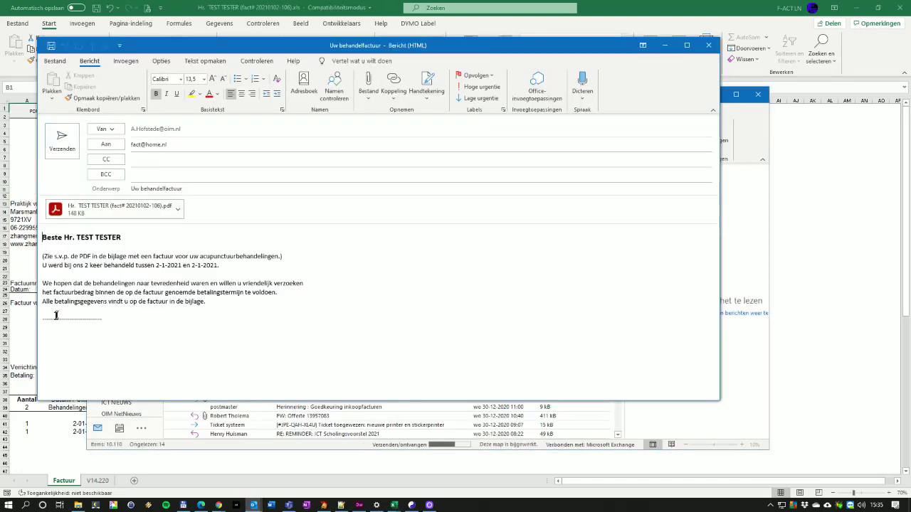
# Add the Zhangmen signature to the invoice e-mail and send it
pyautogui.click(44, 312)
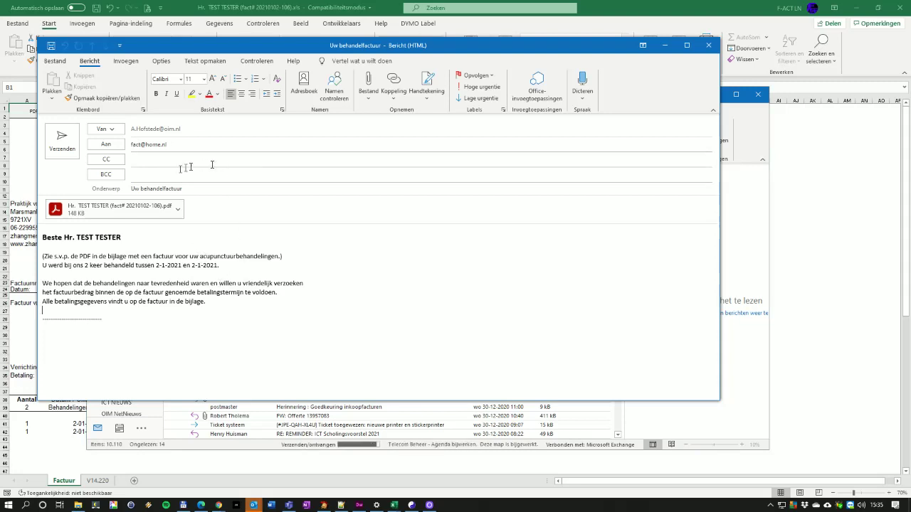
pyautogui.click(127, 63)
pyautogui.click(166, 99)
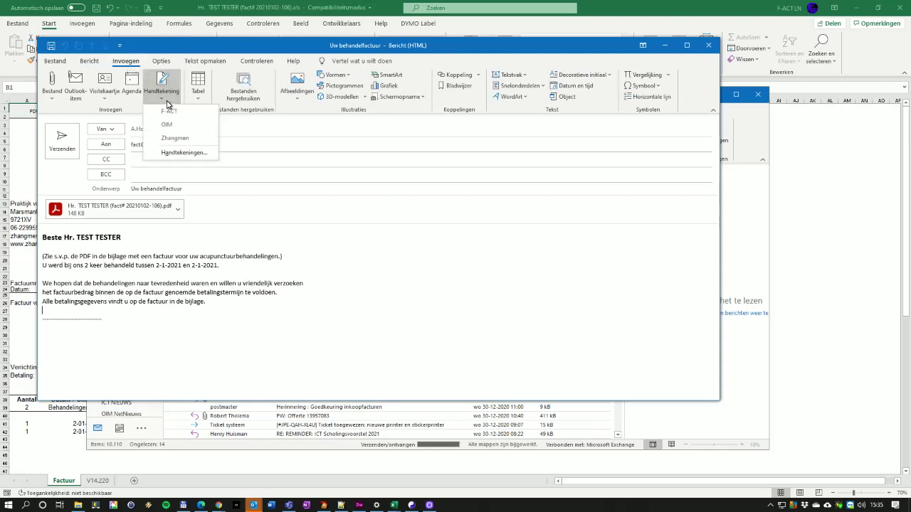
pyautogui.click(175, 138)
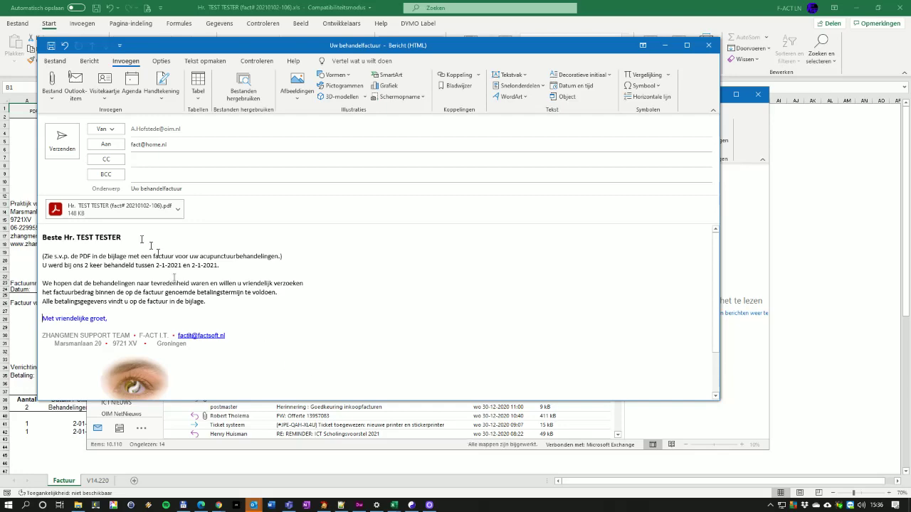
pyautogui.click(62, 144)
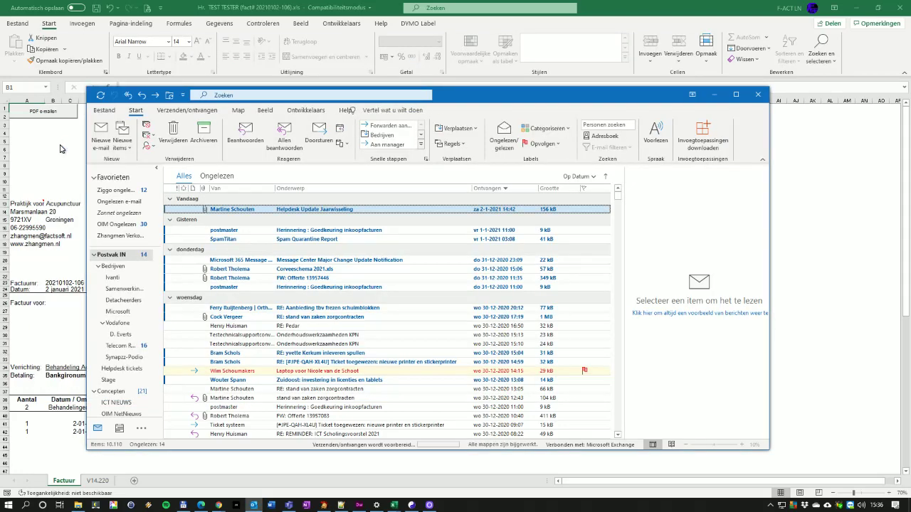
# Save and close the invoice workbook in Excel
pyautogui.click(714, 94)
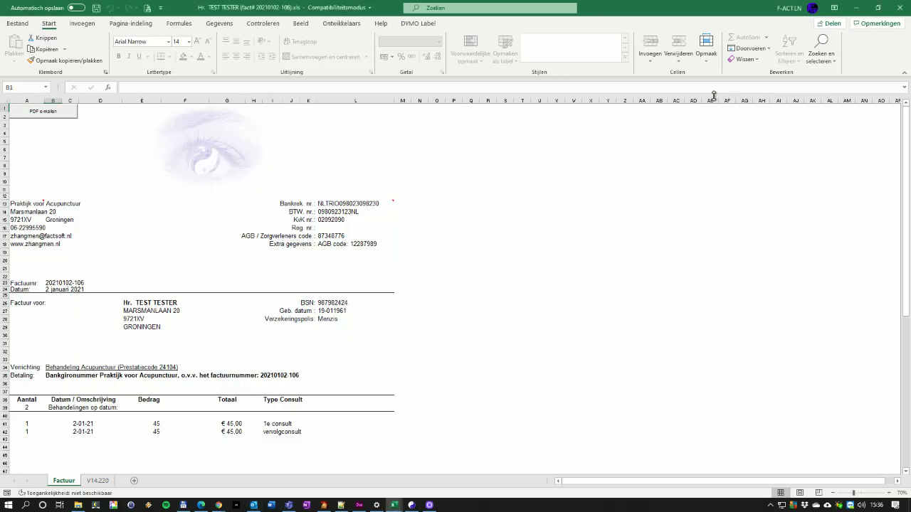
pyautogui.click(900, 7)
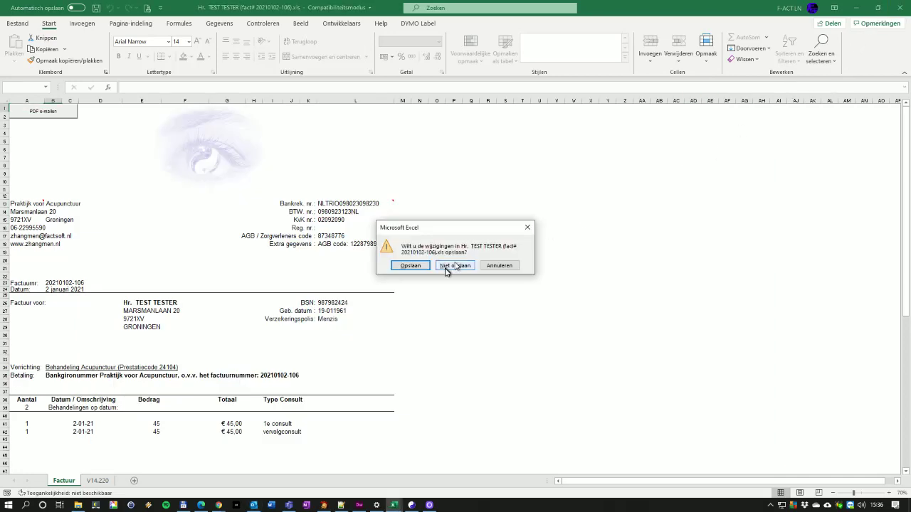
pyautogui.click(409, 266)
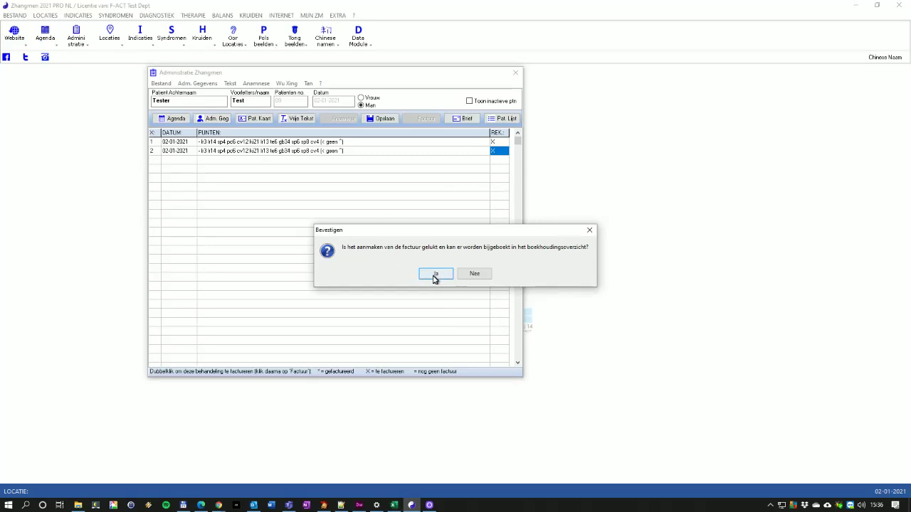
# Book the invoice, then open Facturatie Boekhouding (Excel) from the Bestand > Facturatie menu
pyautogui.click(435, 274)
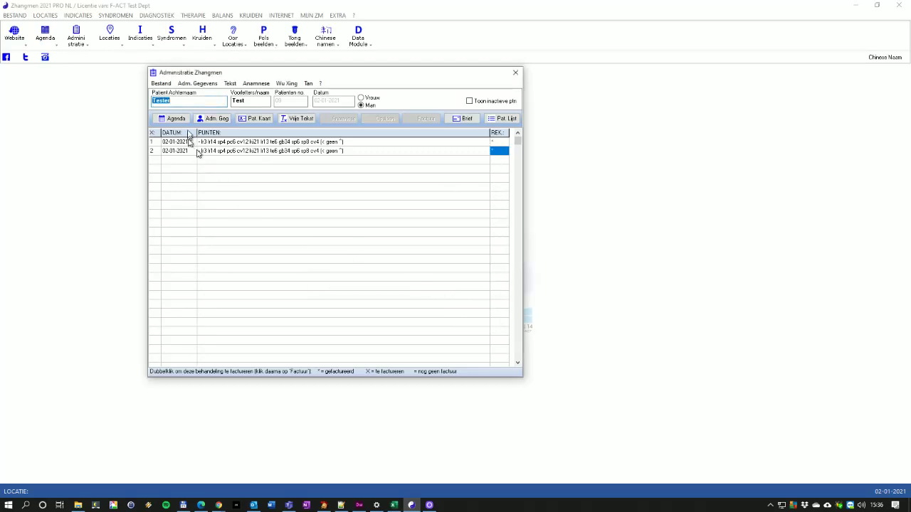
pyautogui.click(161, 84)
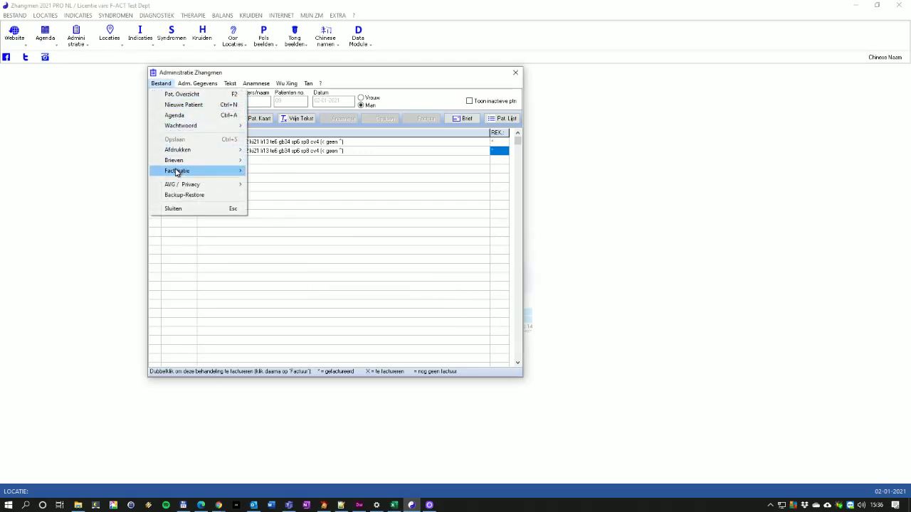
pyautogui.moveTo(176, 172)
pyautogui.click(300, 182)
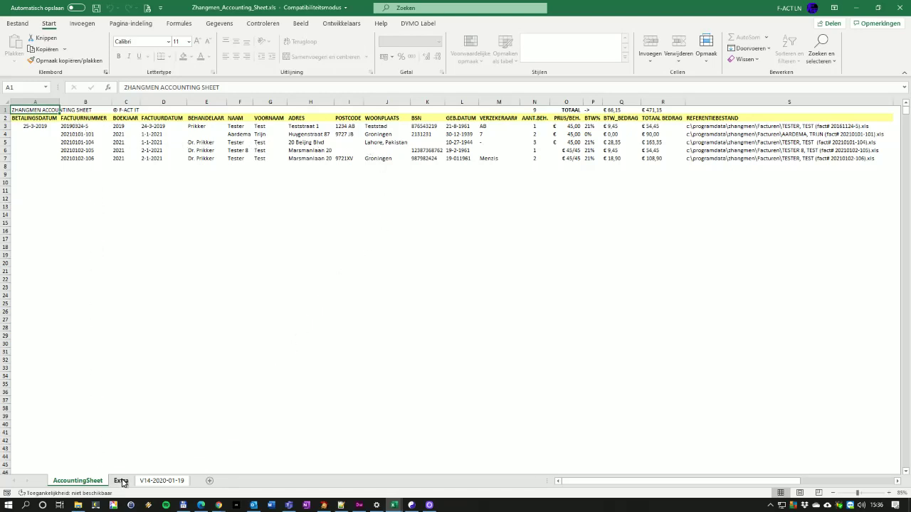
# Build the OVERZICHT sheet from the Extra tab, then save and close Zhangmen_Accounting_Sheet.xls
pyautogui.click(120, 481)
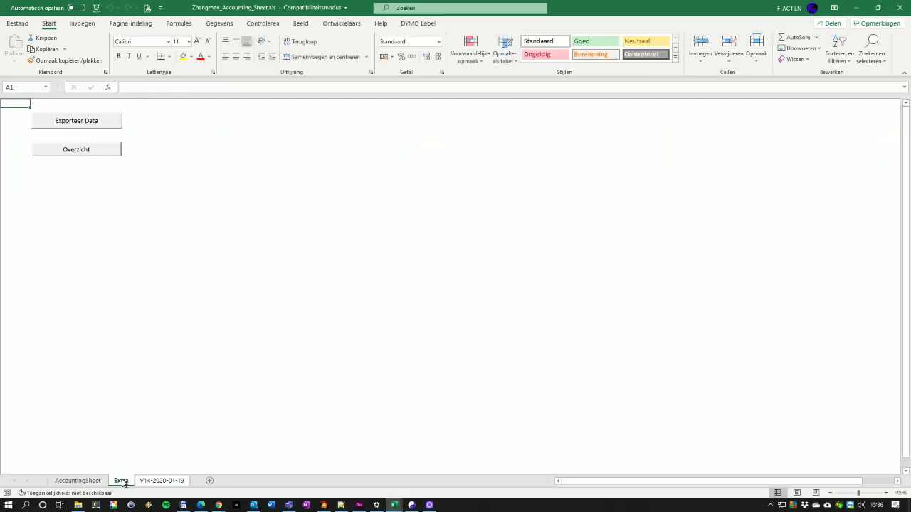
pyautogui.click(76, 150)
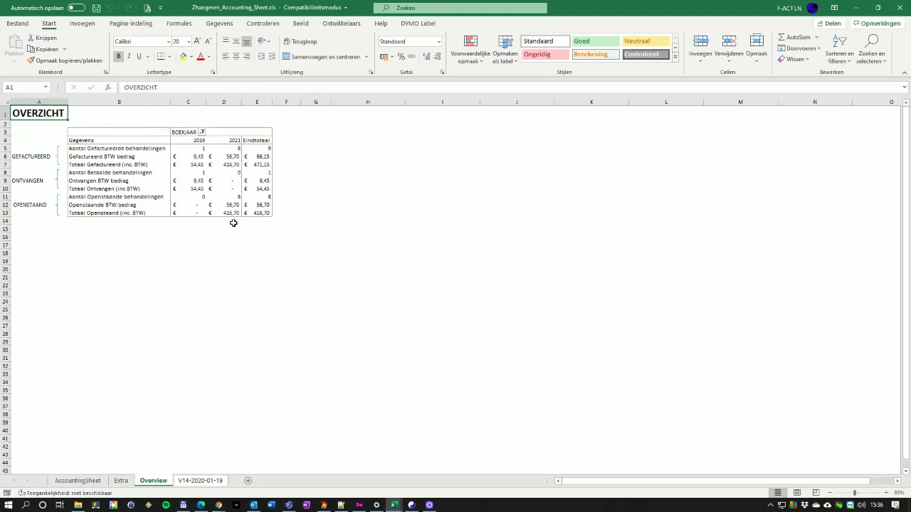
pyautogui.click(901, 14)
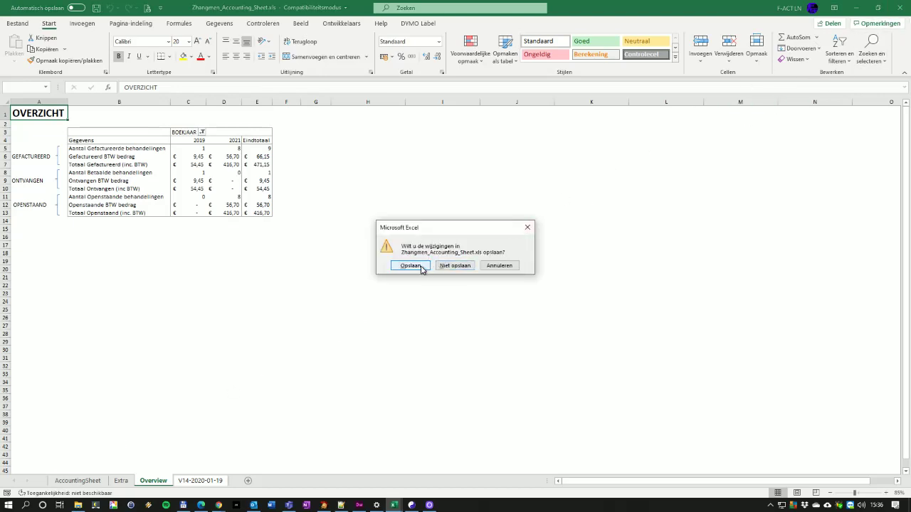
pyautogui.click(507, 267)
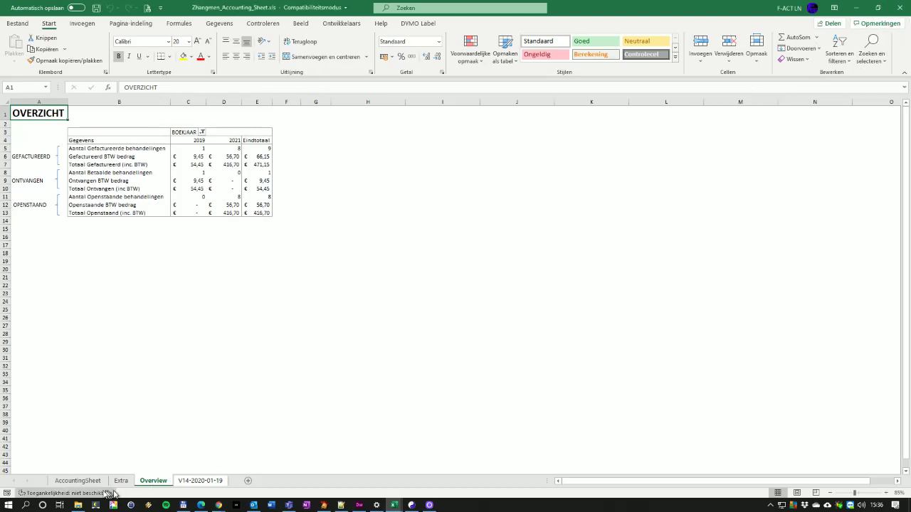
pyautogui.click(77, 480)
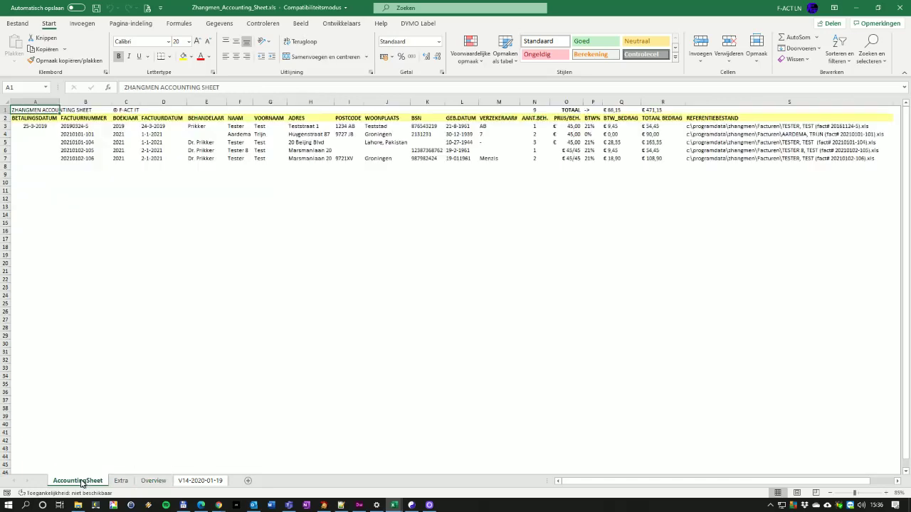
pyautogui.click(899, 7)
pyautogui.click(411, 264)
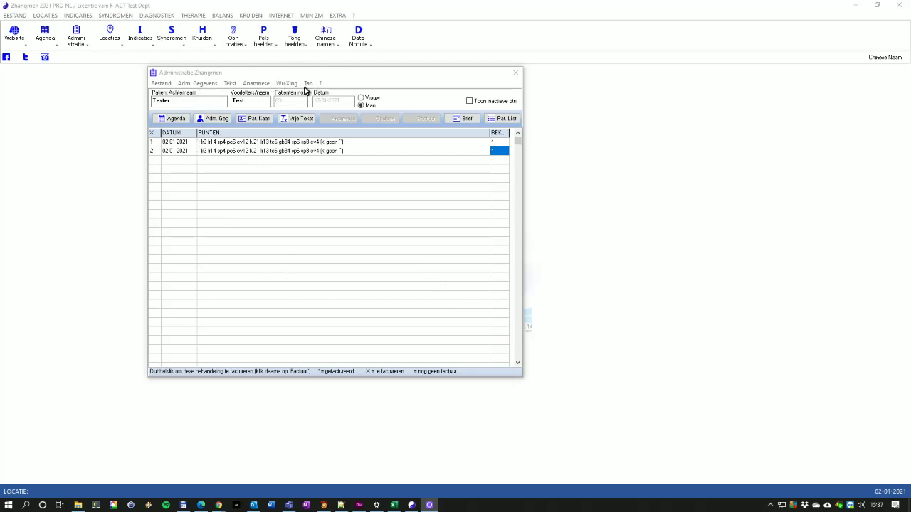
# Create the TCM Anamnese form pt09_tbm1.docx for the current patient
pyautogui.click(310, 85)
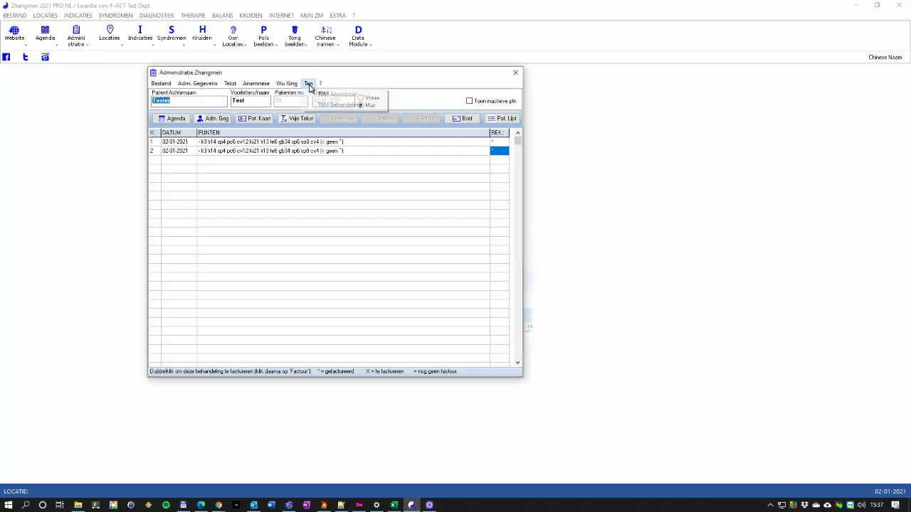
pyautogui.click(320, 95)
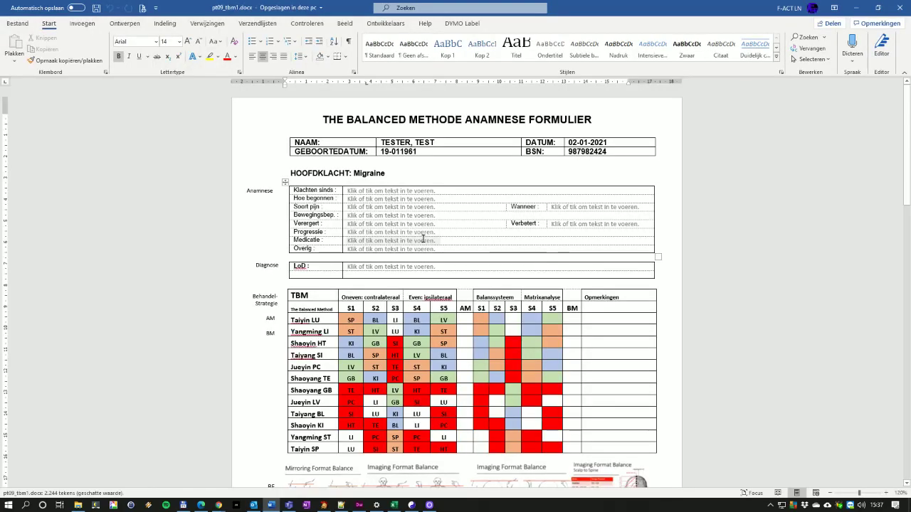
# Move the lower Pijnschaal arrow to between 4 and 5, then save and close pt09_tbm1.docx
pyautogui.scroll(-4, 423, 239)
pyautogui.scroll(-7, 422, 240)
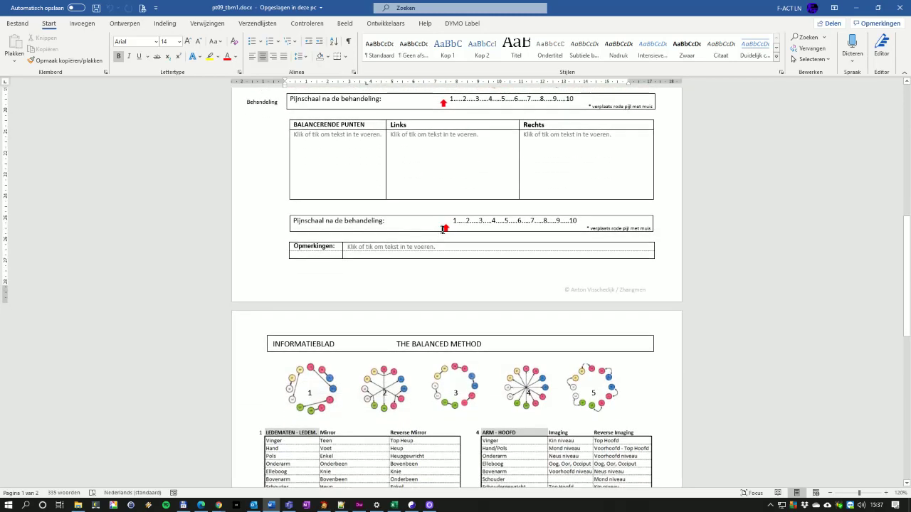
pyautogui.moveTo(444, 230); pyautogui.dragTo(504, 226)
pyautogui.scroll(-3, 391, 187)
pyautogui.scroll(-7, 391, 187)
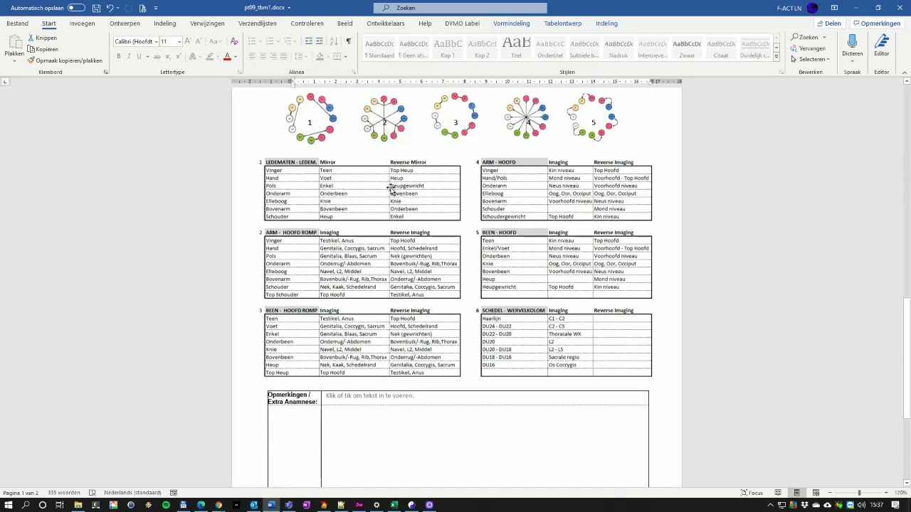
pyautogui.scroll(7, 390, 187)
pyautogui.scroll(12, 391, 187)
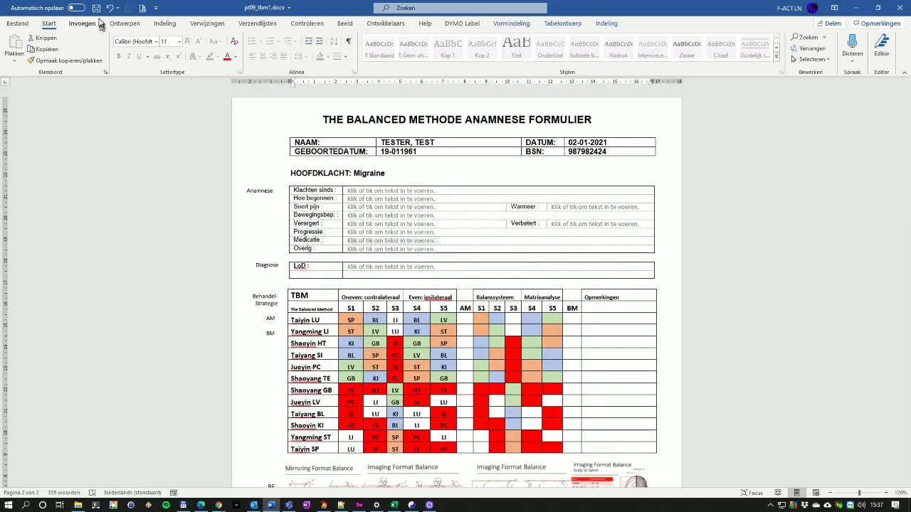
pyautogui.click(900, 10)
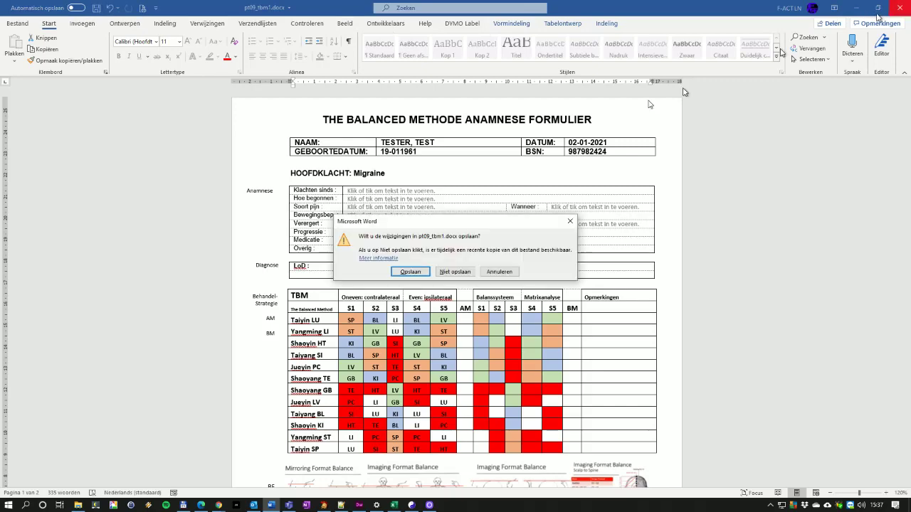
pyautogui.click(407, 271)
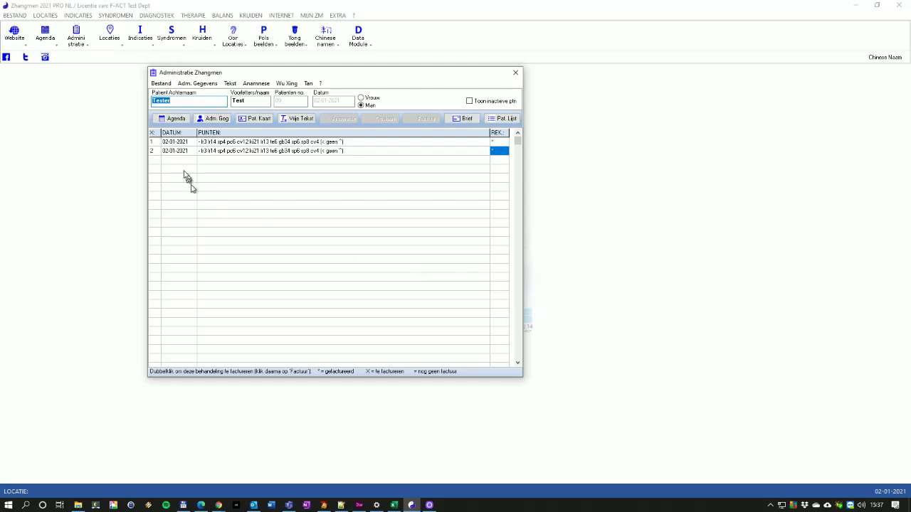
# Open the Sunbird agenda via the Agenda button in Administratie Zhangmen
pyautogui.click(171, 119)
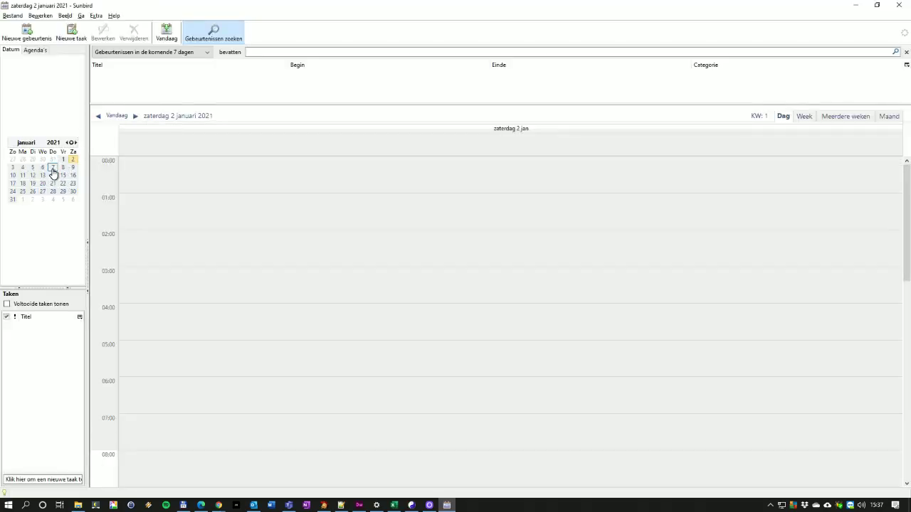
# Book an 'Acu behandeling' appointment with the patient's name on 7 January 2021 at 12:15, then close Sunbird
pyautogui.click(52, 172)
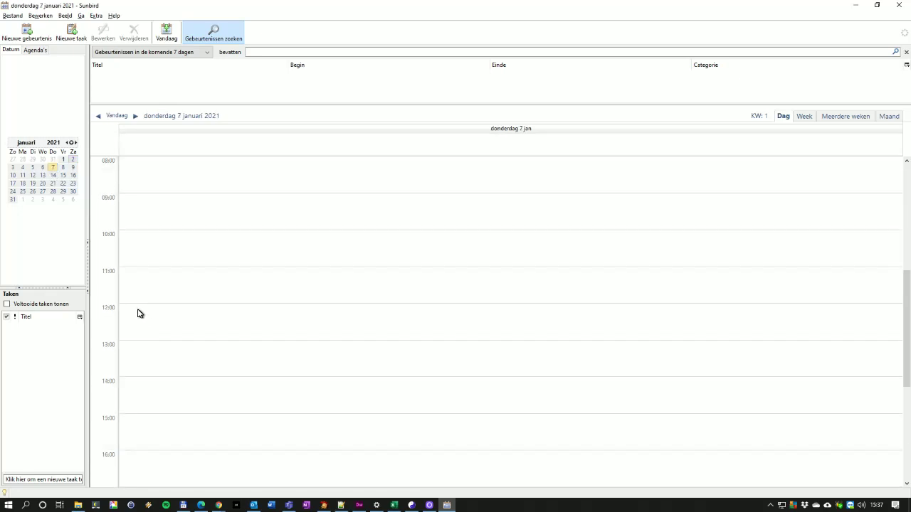
pyautogui.doubleClick(138, 310)
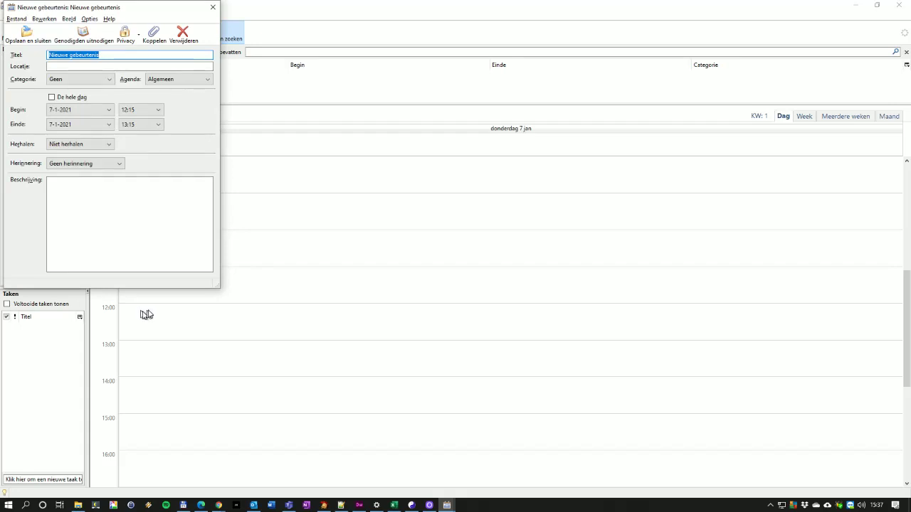
pyautogui.write('T')
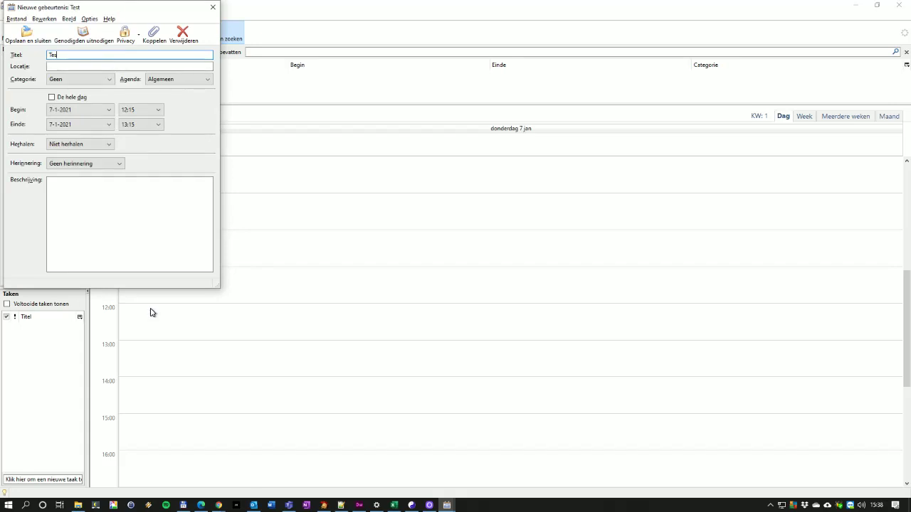
pyautogui.write('ester, Test Acu behandeling')
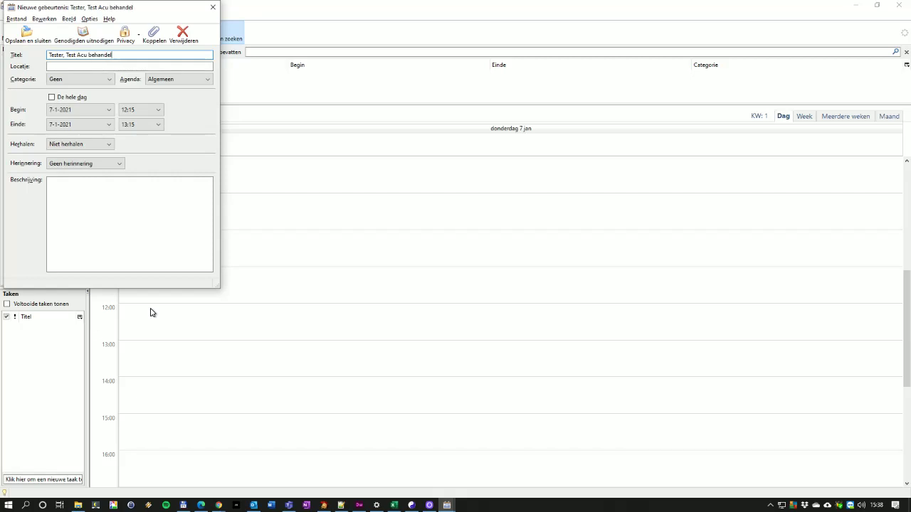
pyautogui.click(28, 40)
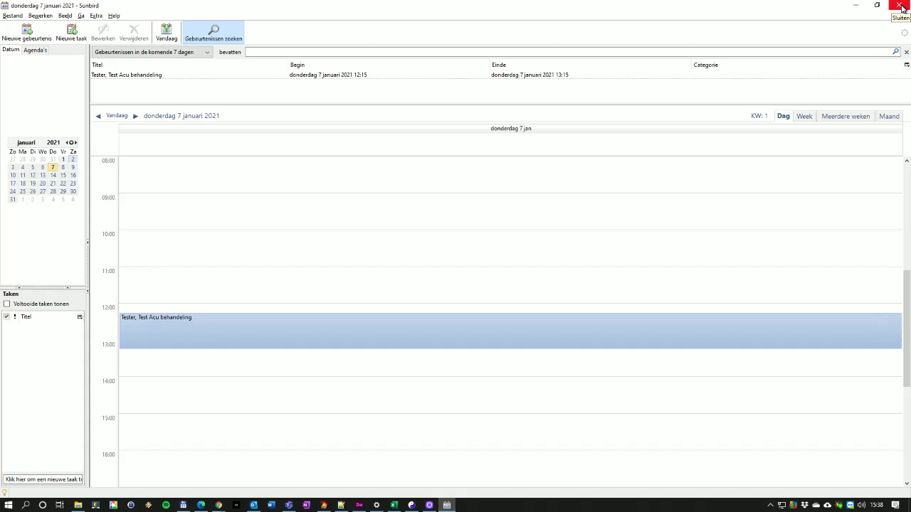
pyautogui.click(901, 7)
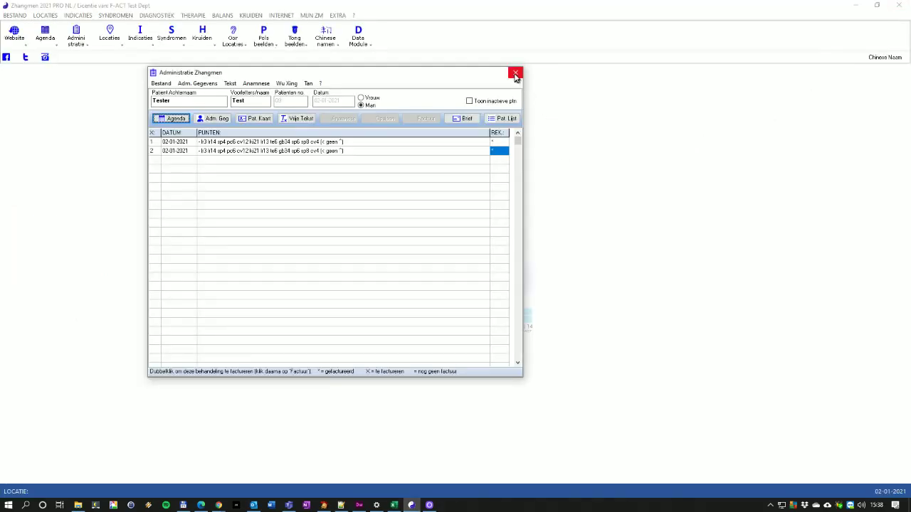